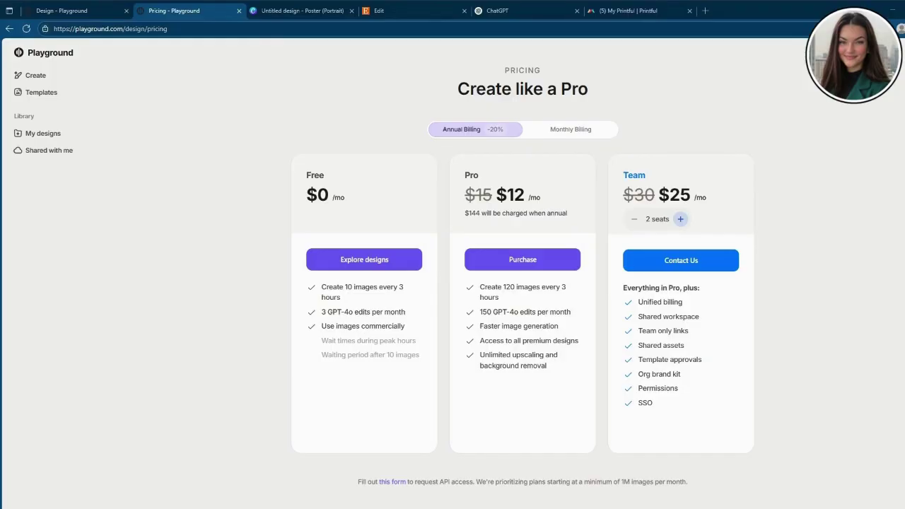
# Step: Switch back to the 'Design - Playground' tab with its grid of design categories
pyautogui.hotkey('ctrl', 'shift', 'Tab')
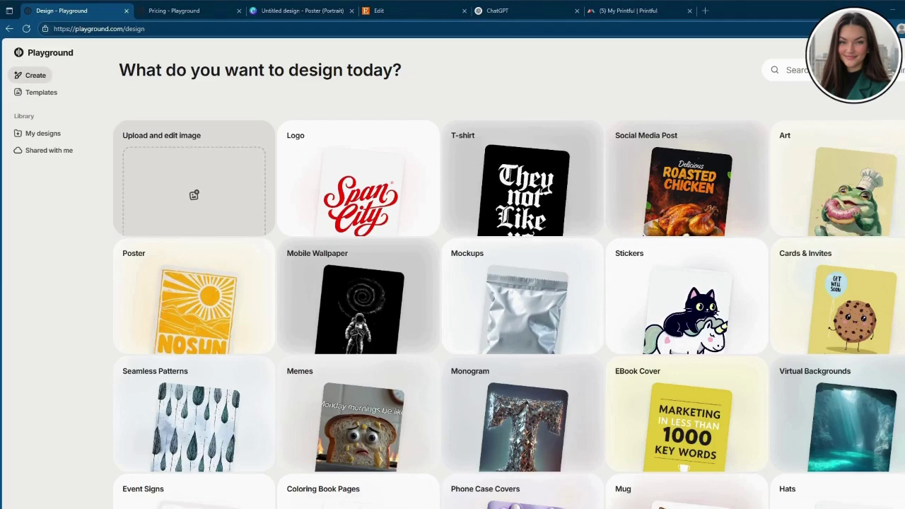
# Step: Browse the T-shirt templates and open the 'Just Chill The Fourth Out' raccoon design
pyautogui.click(523, 191)
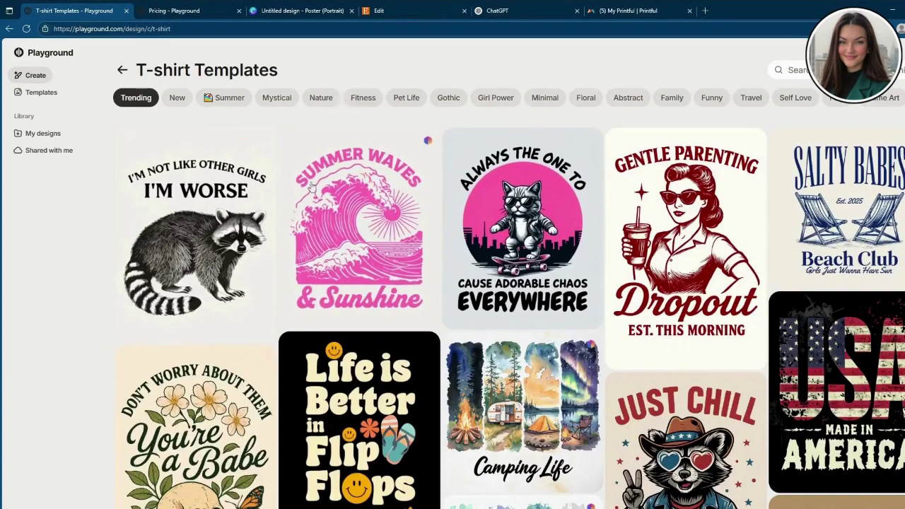
pyautogui.scroll(-3, 448, 256)
pyautogui.scroll(-1, 538, 277)
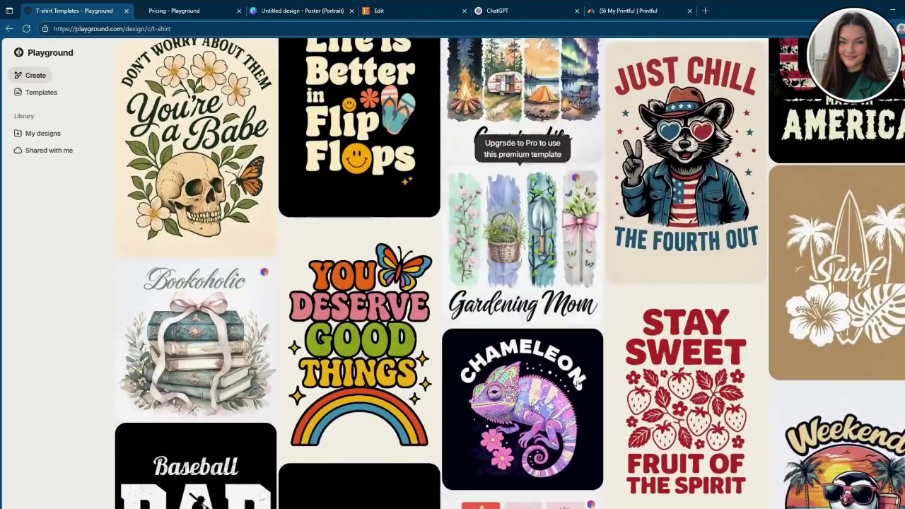
pyautogui.scroll(-2, 707, 417)
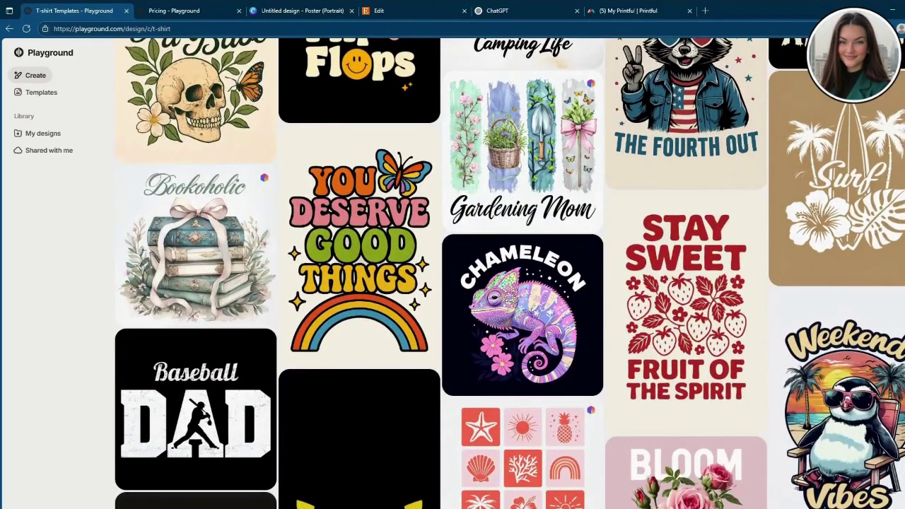
pyautogui.scroll(1, 453, 273)
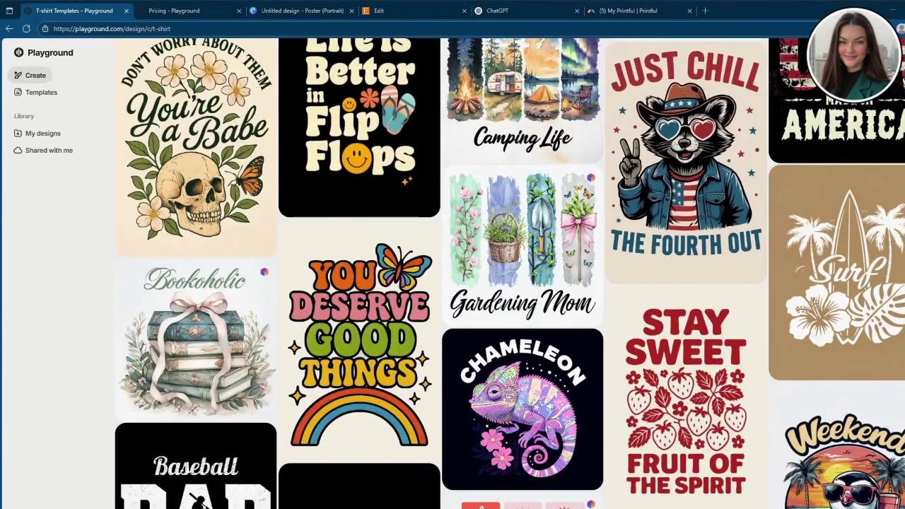
pyautogui.click(658, 177)
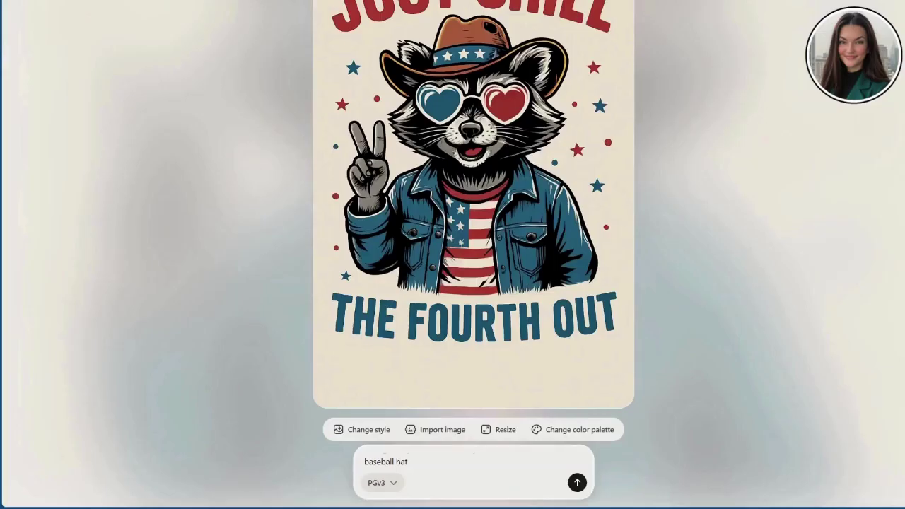
# Step: Ask for the raccoon to wear a leather jacket and baseball hat
pyautogui.click(424, 466)
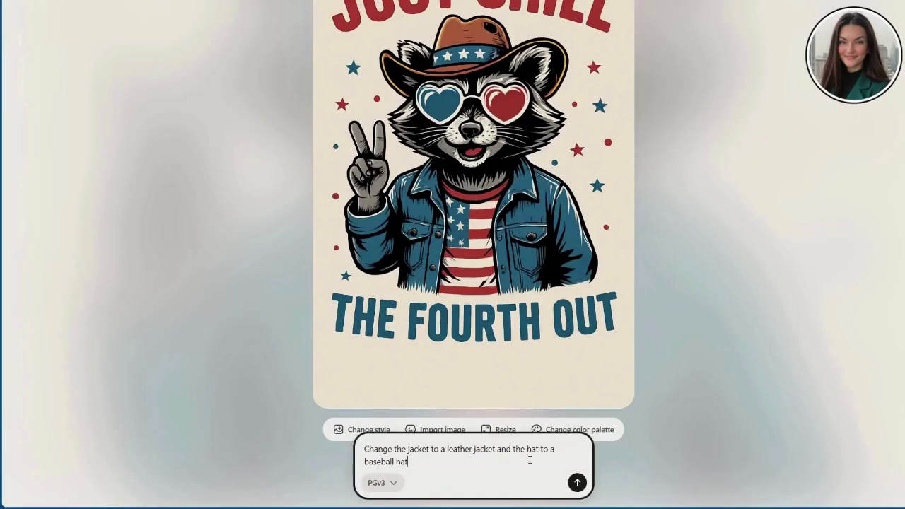
pyautogui.click(577, 483)
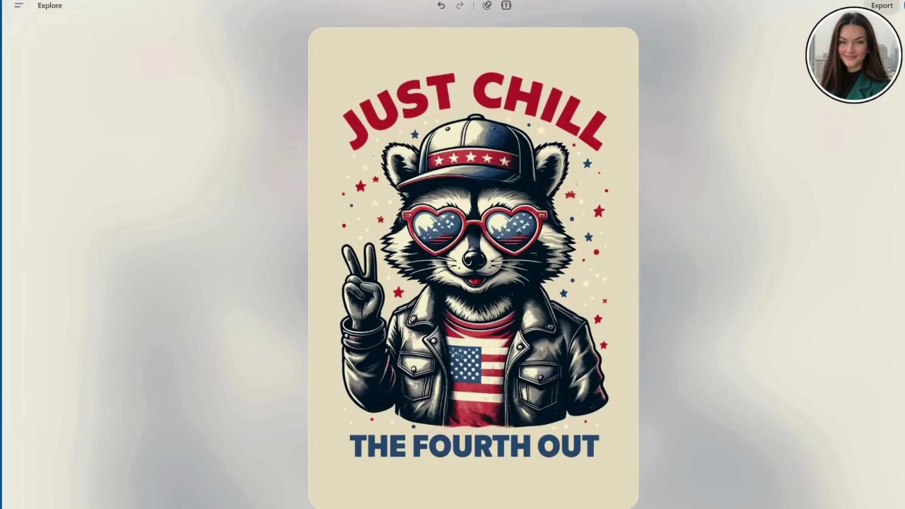
# Step: Open the Export options, including Download and Upscale, for the edited raccoon design
pyautogui.click(881, 5)
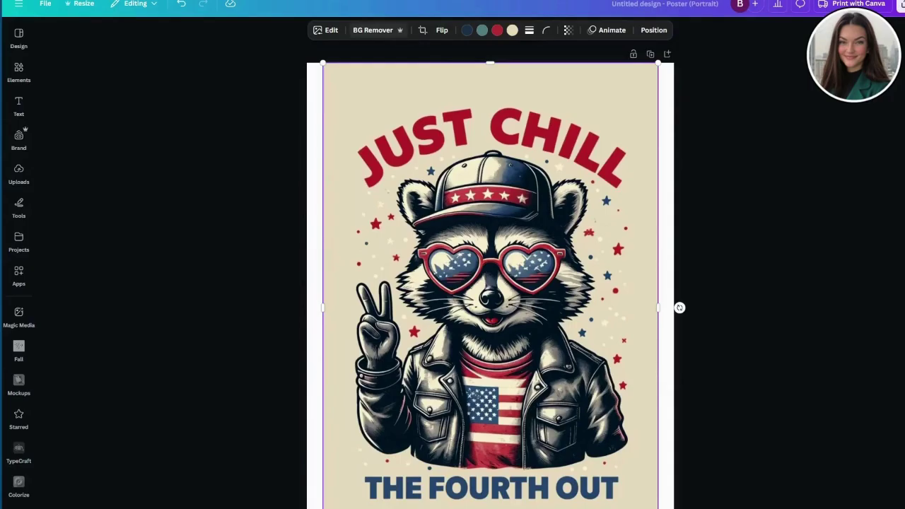
# Step: Strip the raccoon image's beige background with BG Remover and enlarge it across the poster page
pyautogui.click(373, 29)
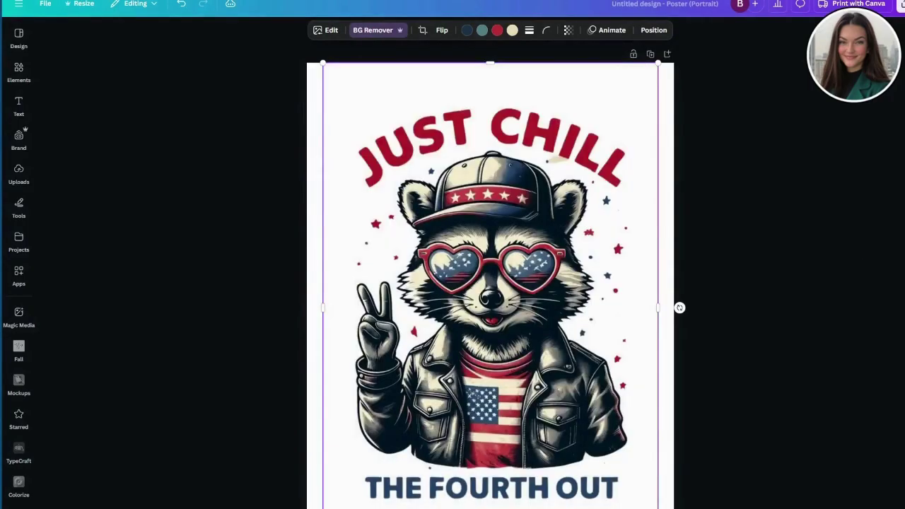
pyautogui.click(861, 291)
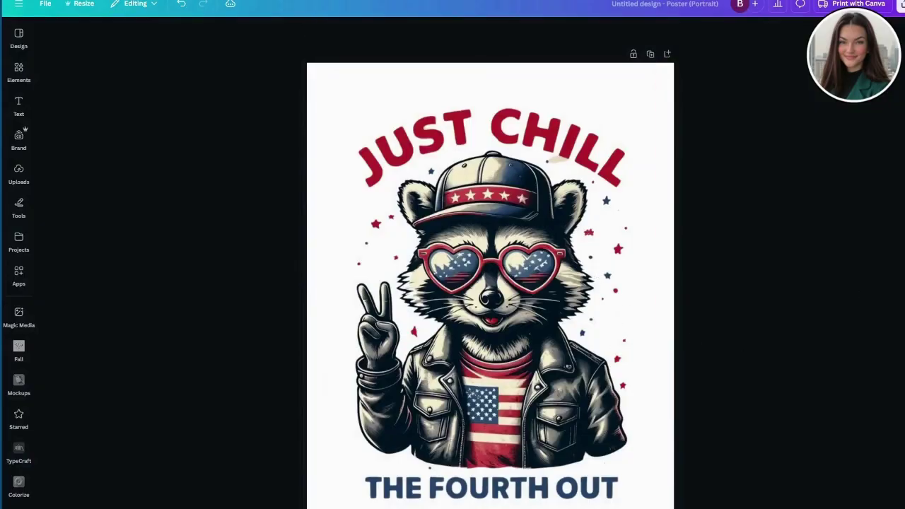
pyautogui.click(647, 307)
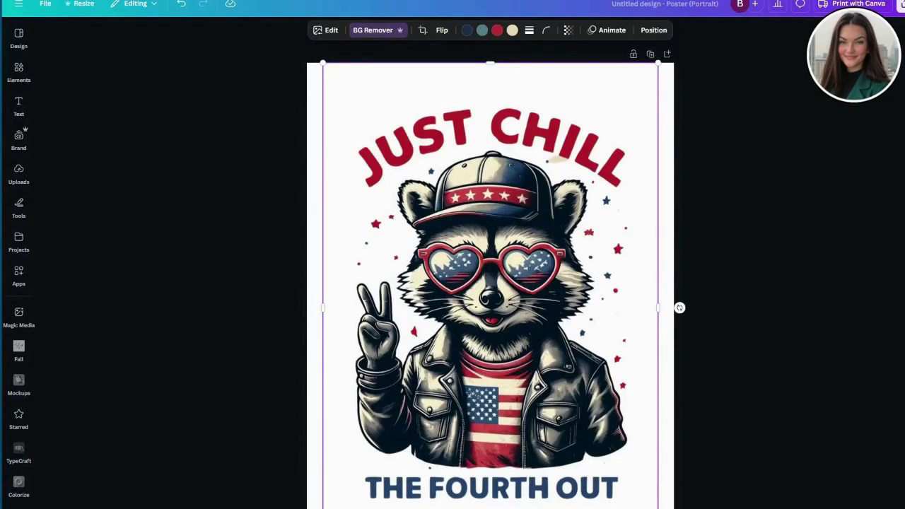
pyautogui.moveTo(323, 63); pyautogui.dragTo(301, 67)
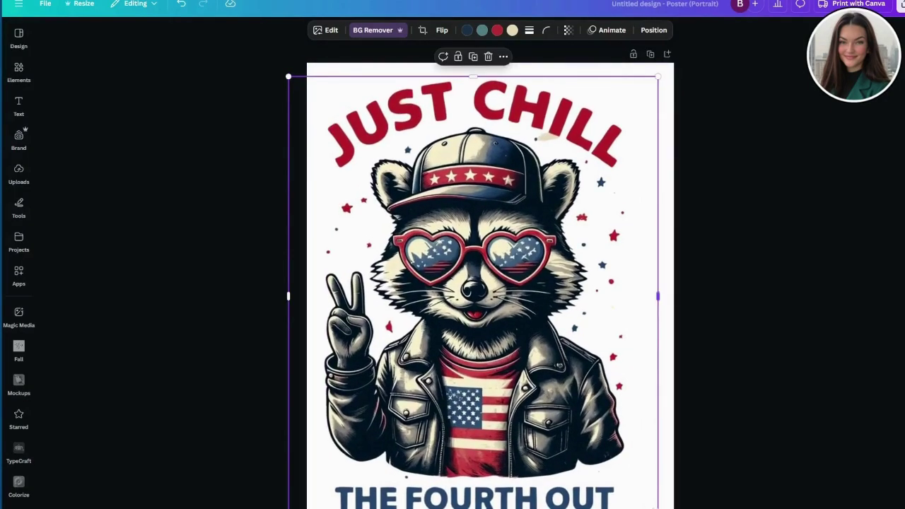
pyautogui.hotkey('ctrl', 'z')
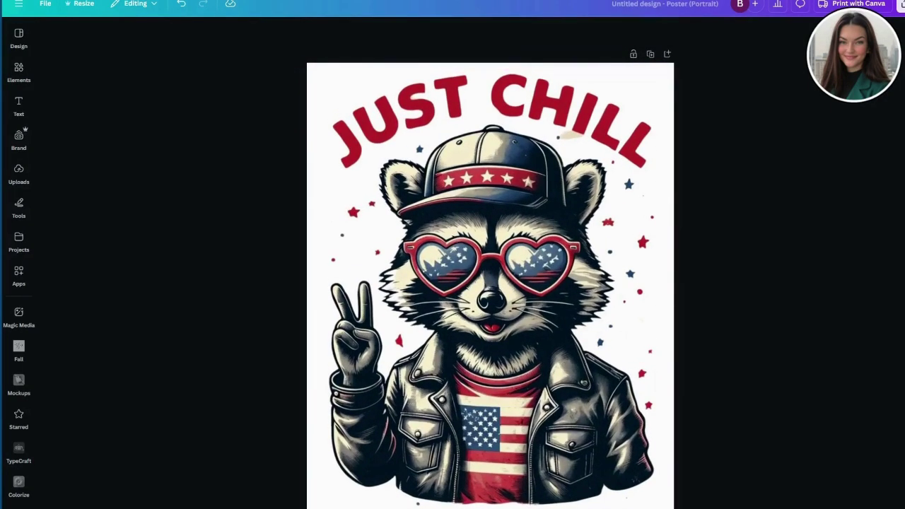
# Step: Tick Transparent background for the poster's PNG download, then close the Download panel
pyautogui.click(45, 4)
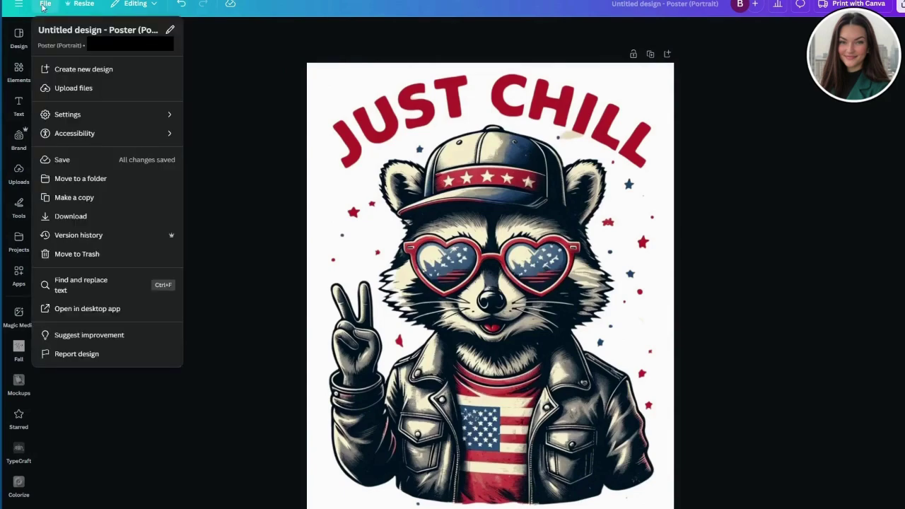
pyautogui.click(79, 222)
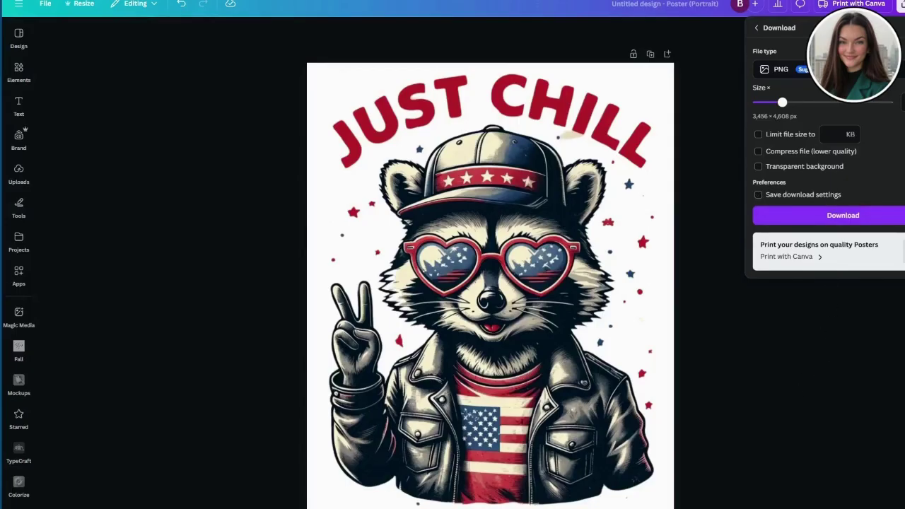
pyautogui.click(757, 166)
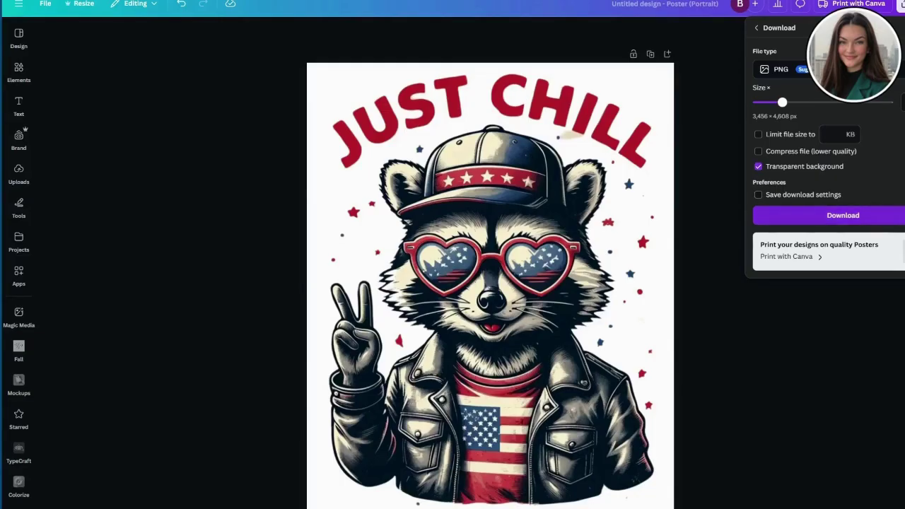
pyautogui.press('Escape')
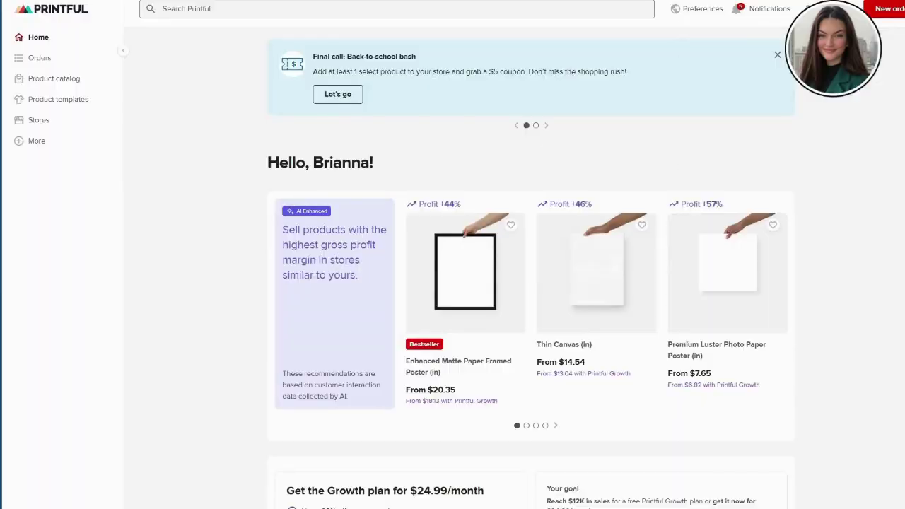
# Step: Browse the Product catalog and Stores pages, then view the available sales platforms
pyautogui.click(55, 79)
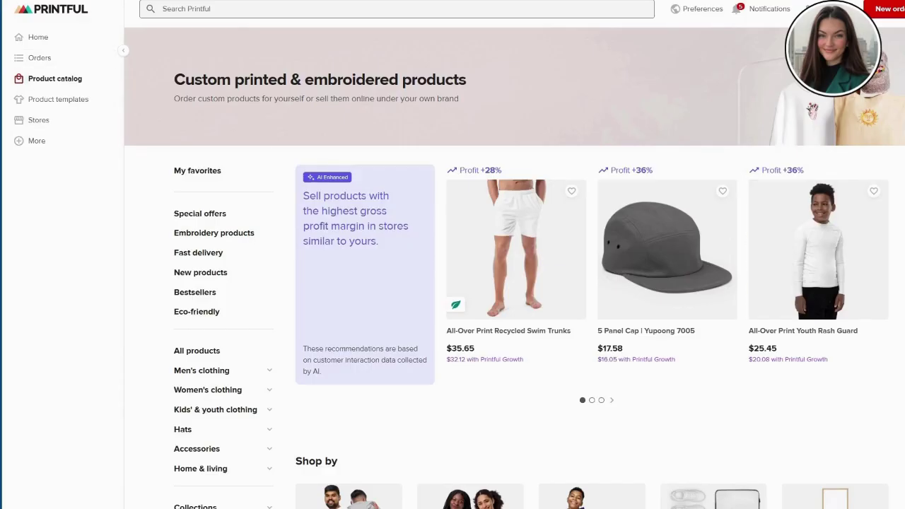
pyautogui.click(39, 120)
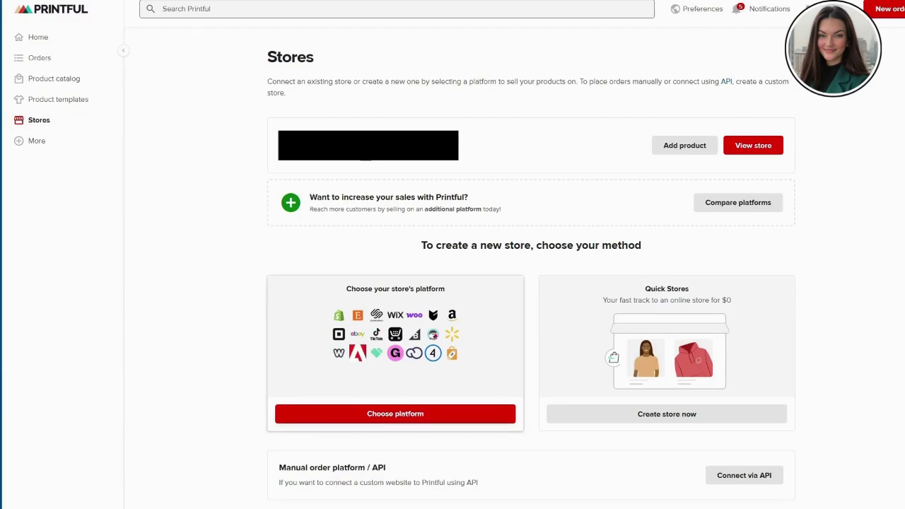
pyautogui.click(411, 416)
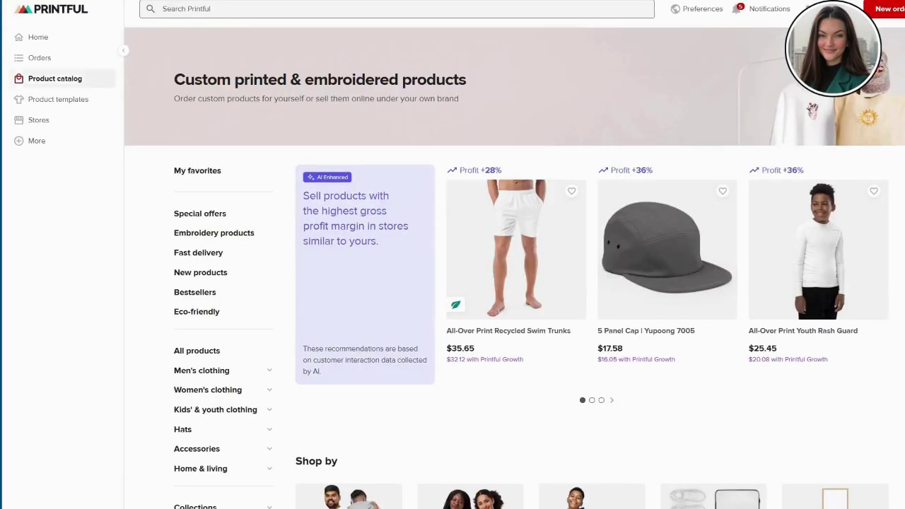
# Step: Open the Enhanced Matte Paper Poster (in) from My favorites
pyautogui.click(197, 170)
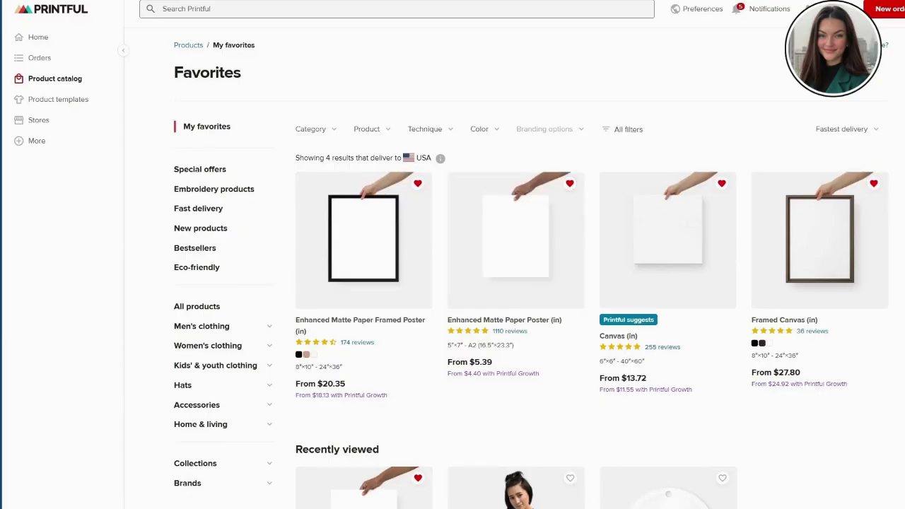
pyautogui.click(498, 276)
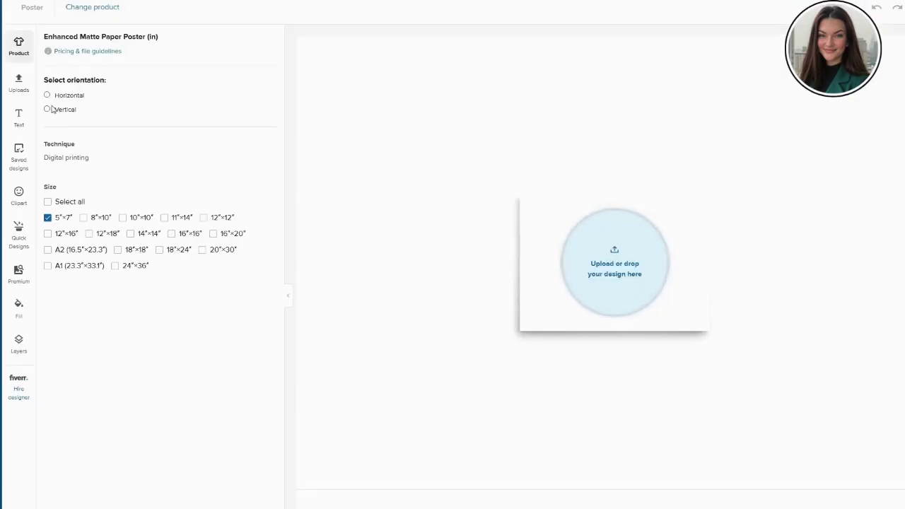
# Step: Set vertical orientation, add 12×16, 16×16 and 18×24 sizes, and shrink the raccoon design slightly
pyautogui.click(48, 109)
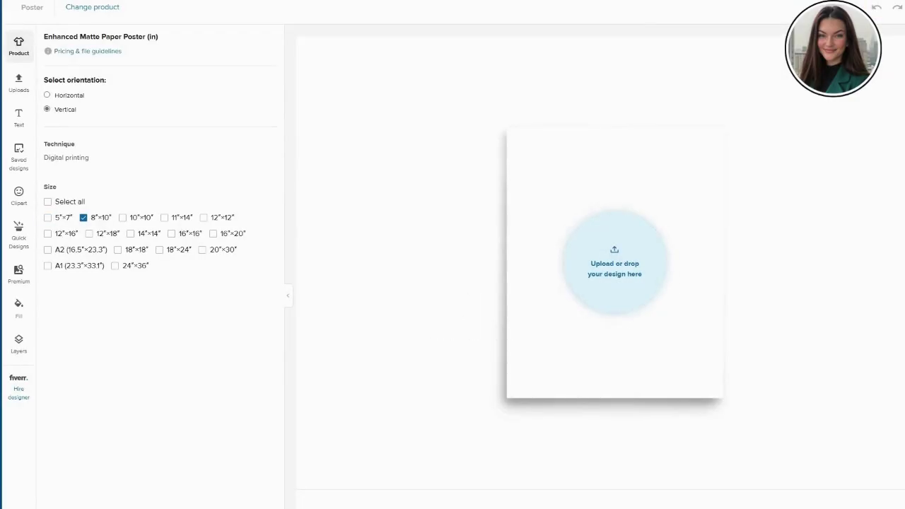
pyautogui.click(48, 234)
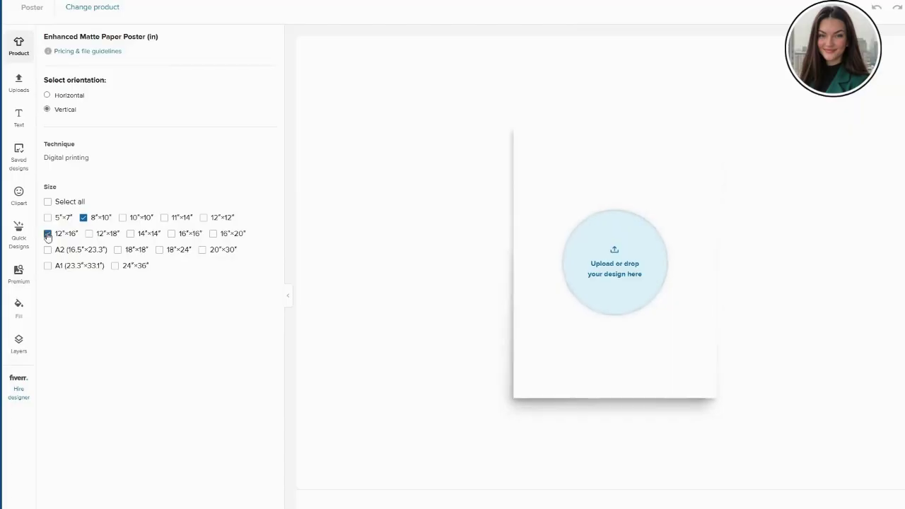
pyautogui.click(178, 236)
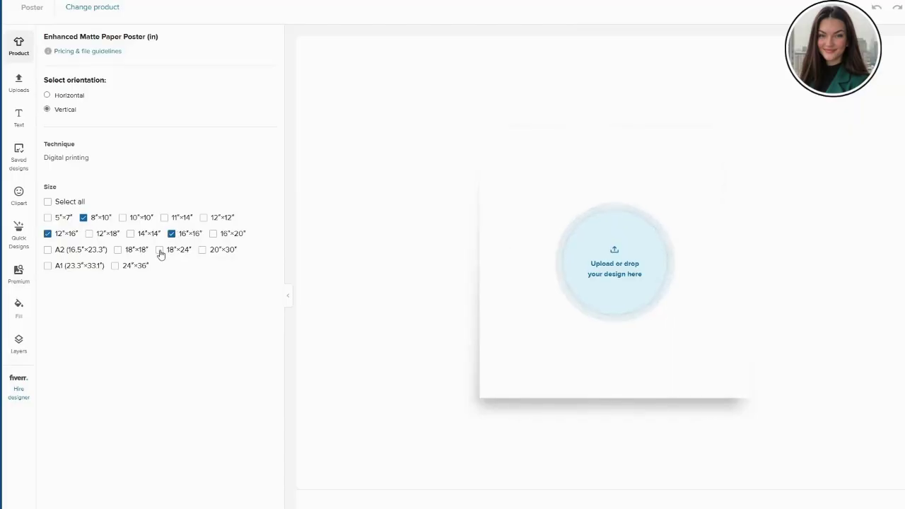
pyautogui.click(160, 251)
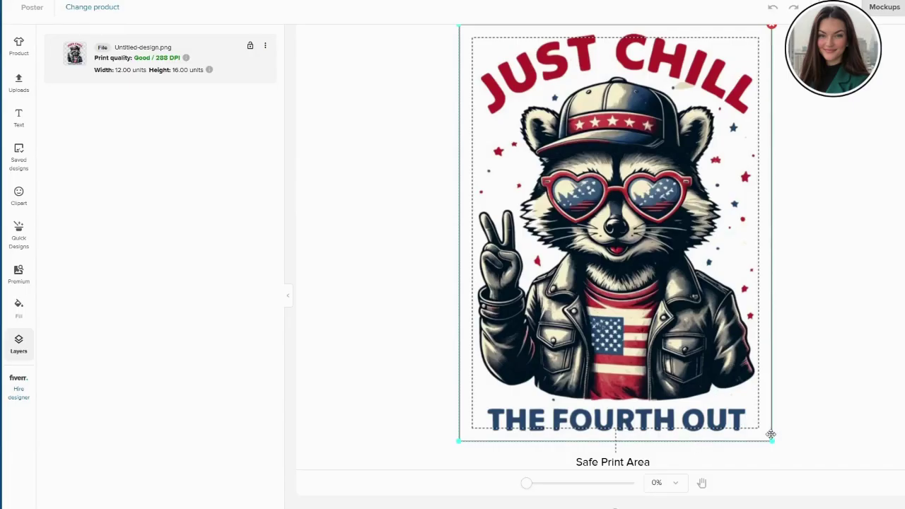
pyautogui.moveTo(766, 437); pyautogui.dragTo(750, 406)
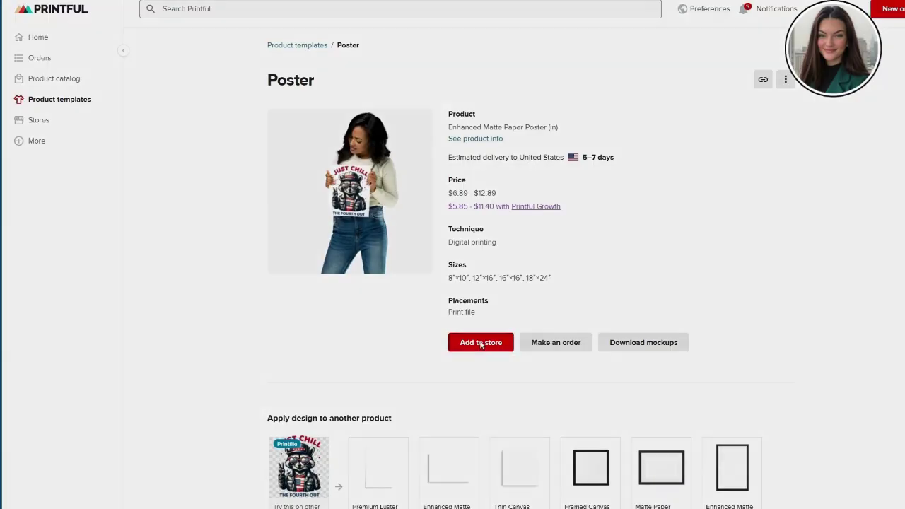
# Step: Add the poster to the store using Basic mockups, with the wooden cabinet scene as main image
pyautogui.click(478, 344)
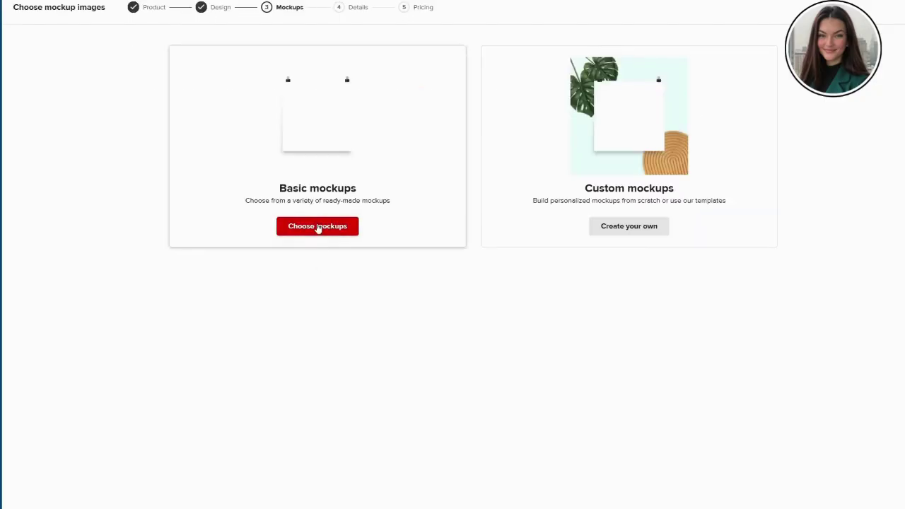
pyautogui.click(317, 227)
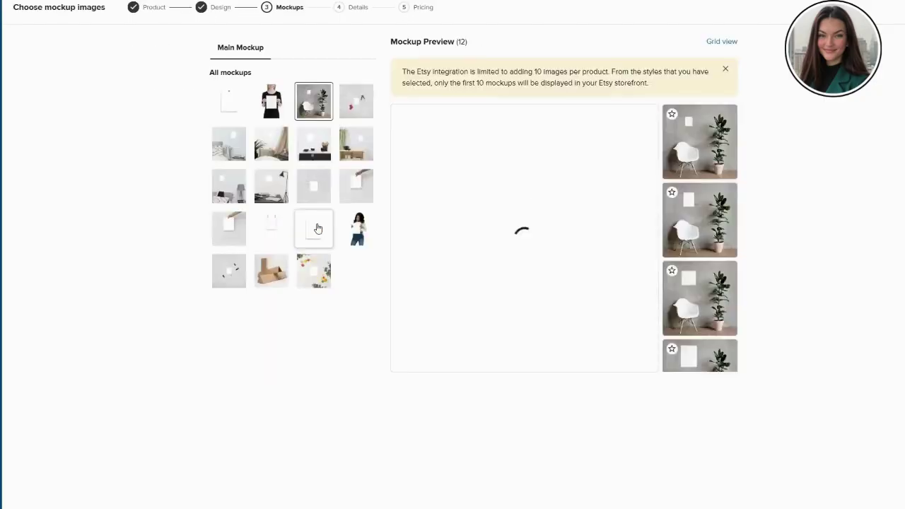
pyautogui.click(240, 97)
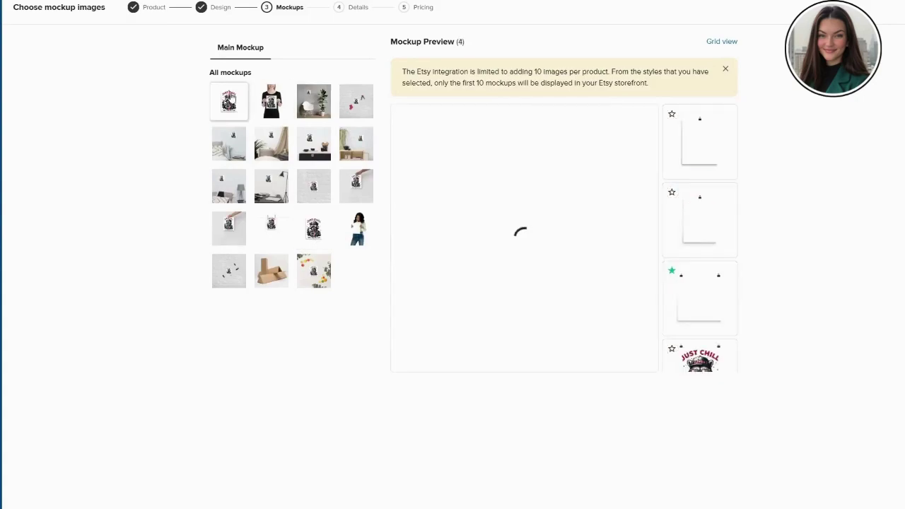
pyautogui.click(272, 106)
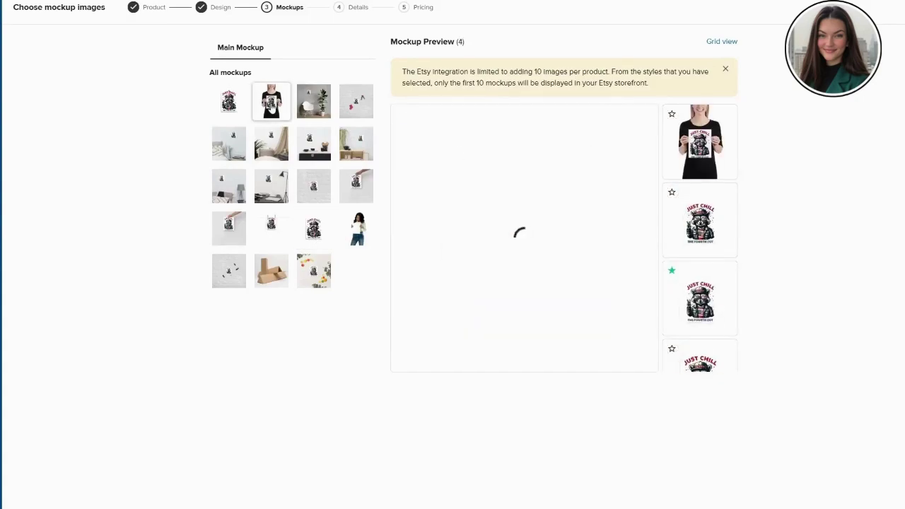
pyautogui.click(307, 106)
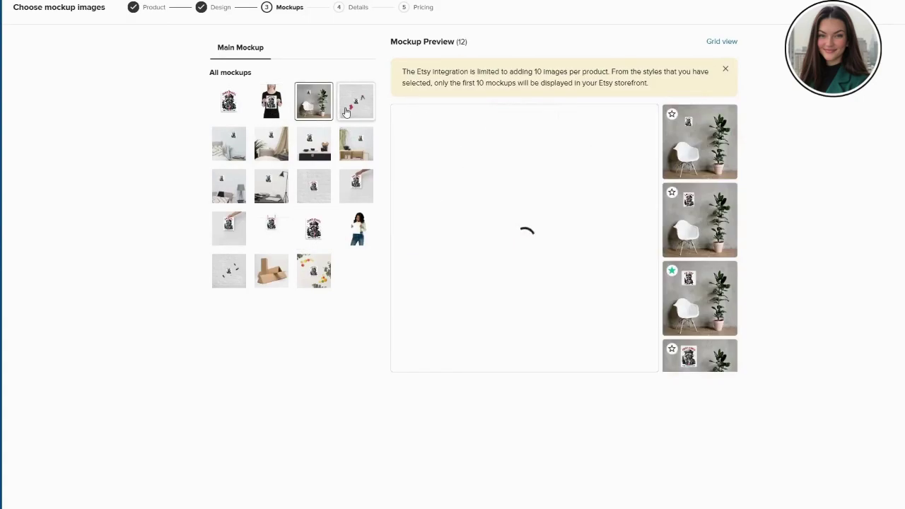
pyautogui.click(346, 111)
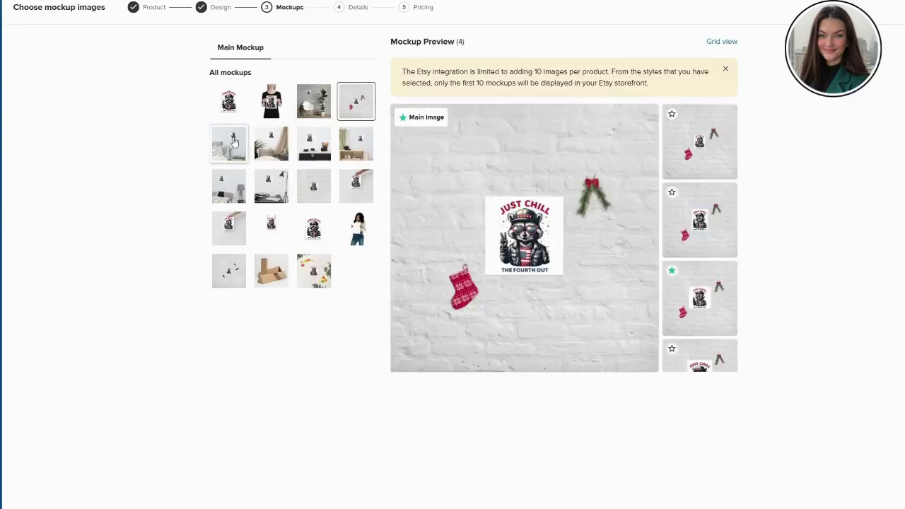
pyautogui.click(233, 142)
pyautogui.click(274, 144)
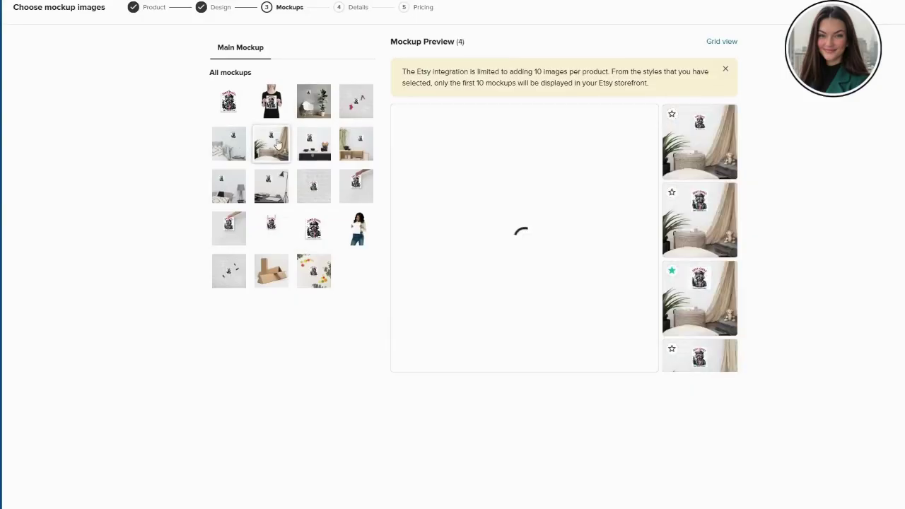
pyautogui.click(319, 150)
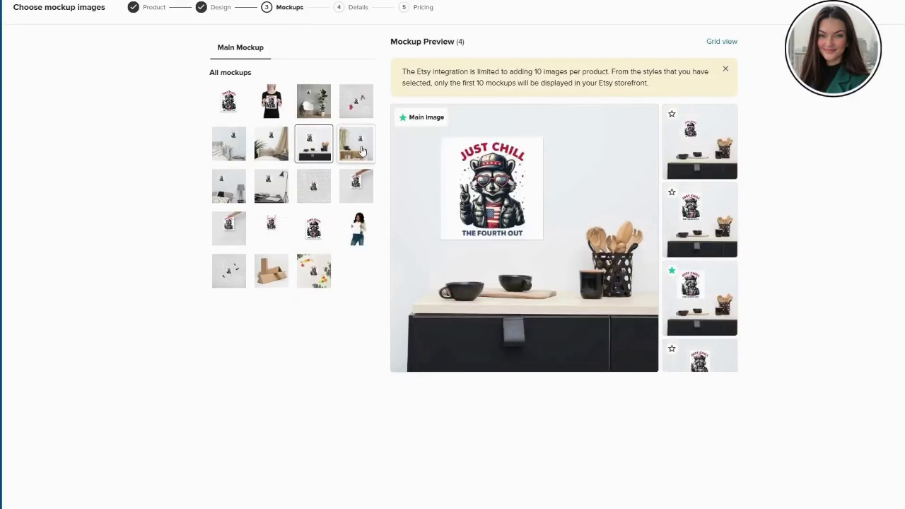
pyautogui.click(362, 150)
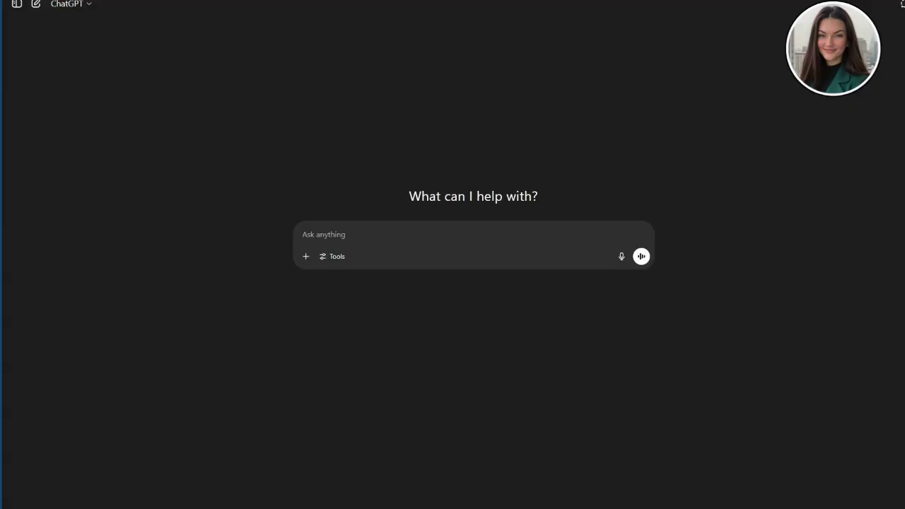
# Step: Paste the ChatGPT prompt for a matte raccoon poster Etsy title and description, frame not included
pyautogui.write('I need a title and description for my new matte finished poster that I am selling on Etsy. The image is a racoon with sunglasses, a hat and a leather jacket that says "Just chill the fourth out" for the fourth of July. Be sure to include that the frame is NOT included.')
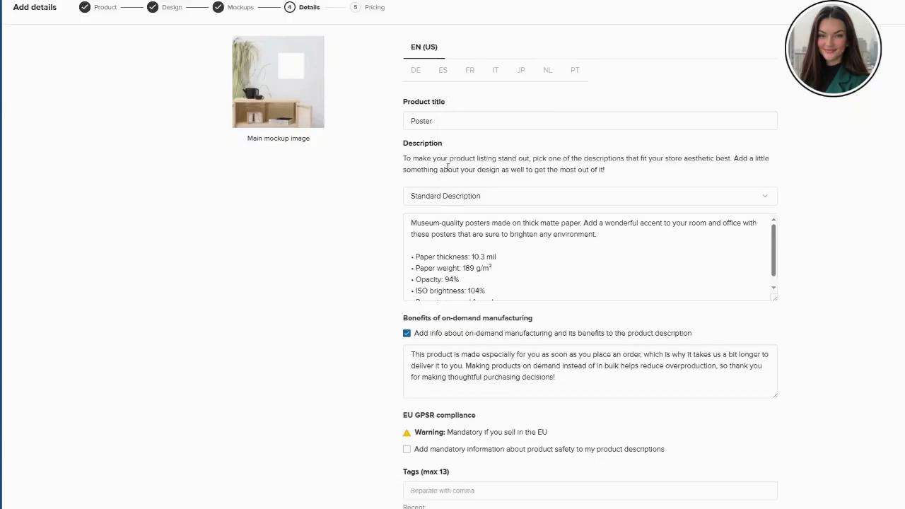
# Step: Select the placeholder title 'Poster' in the Printful product title field for replacement
pyautogui.click(435, 119)
pyautogui.doubleClick(436, 119)
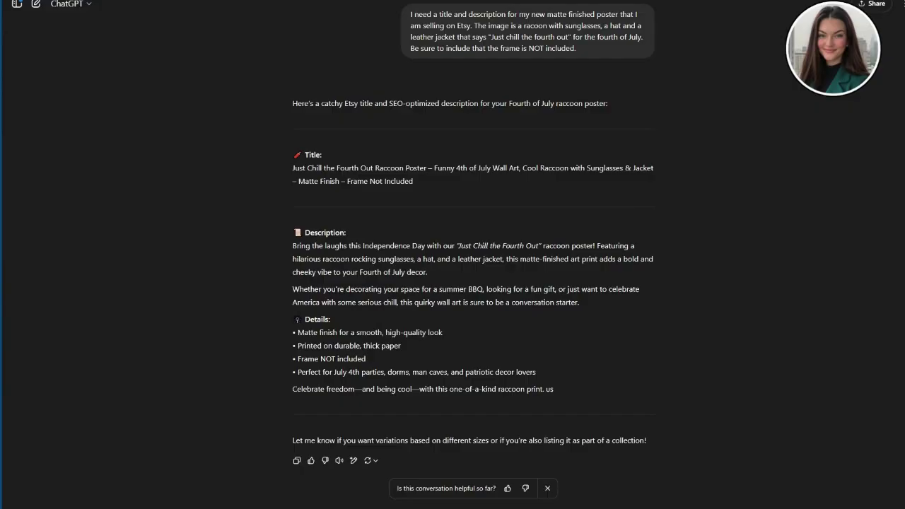
# Step: Request 13 Etsy tags for the raccoon poster and copy the returned tag list
pyautogui.press('Return')
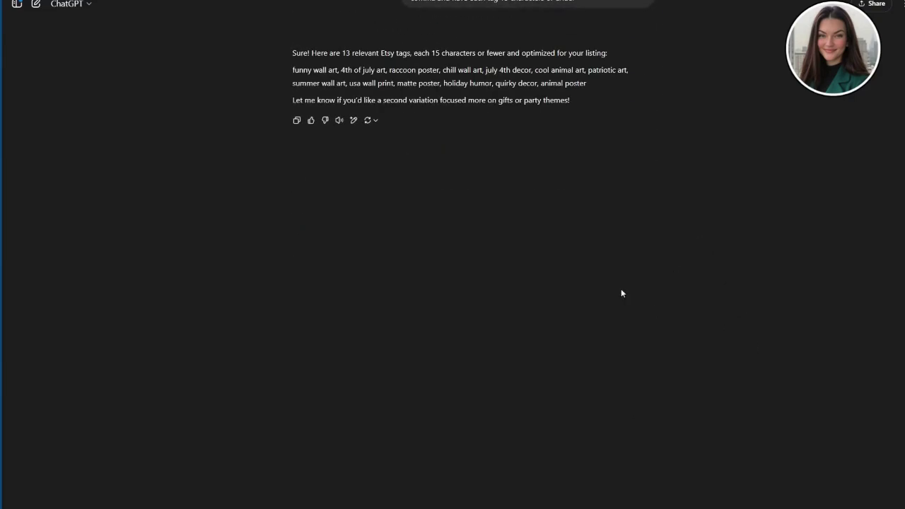
pyautogui.moveTo(291, 68); pyautogui.dragTo(592, 82)
pyautogui.hotkey('ctrl', 'c')
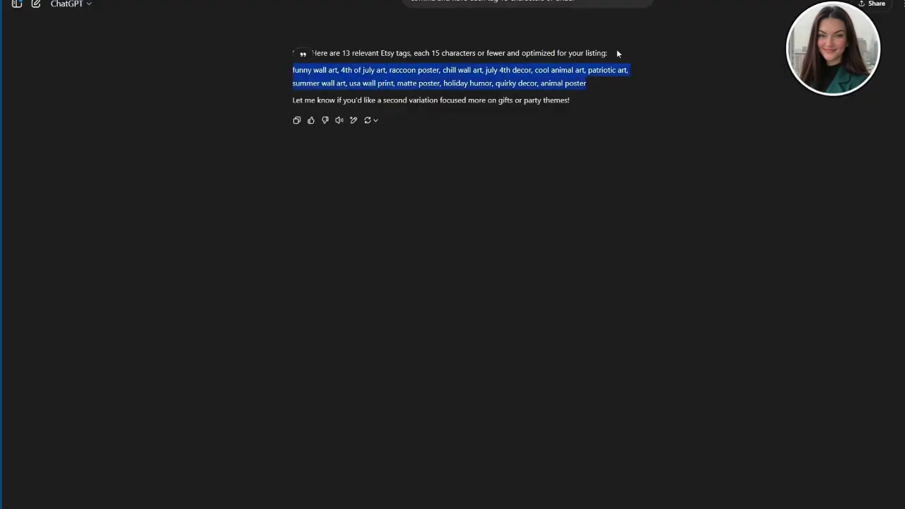
pyautogui.hotkey('alt', 'Tab')
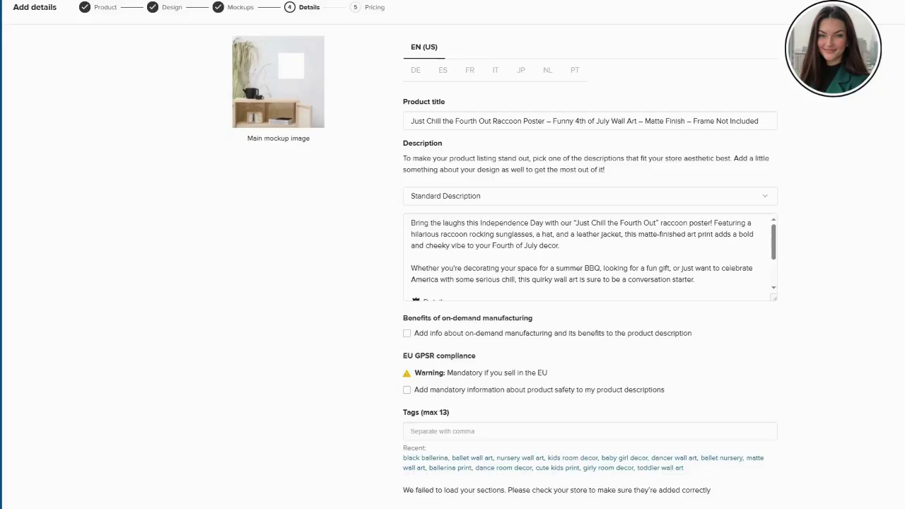
# Step: Paste the thirteen ChatGPT tags into the Printful Tags field
pyautogui.click(433, 429)
pyautogui.hotkey('ctrl', 'v')
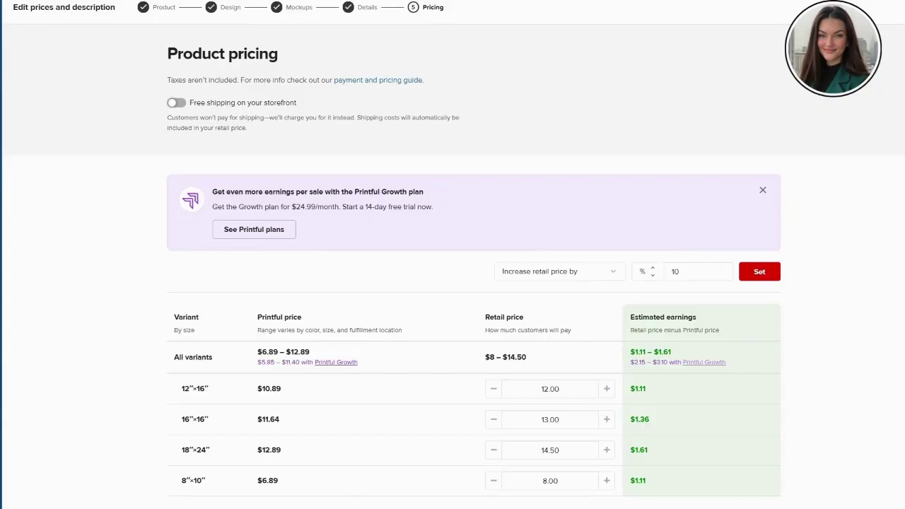
# Step: Turn on free shipping, enter a 15.99 retail price, and bring up the bulk price-adjust options
pyautogui.click(176, 103)
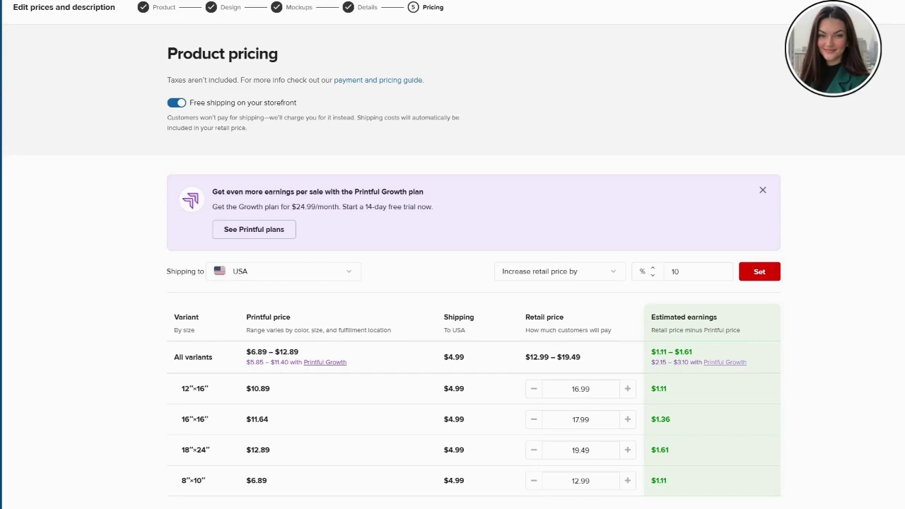
pyautogui.write('15.99')
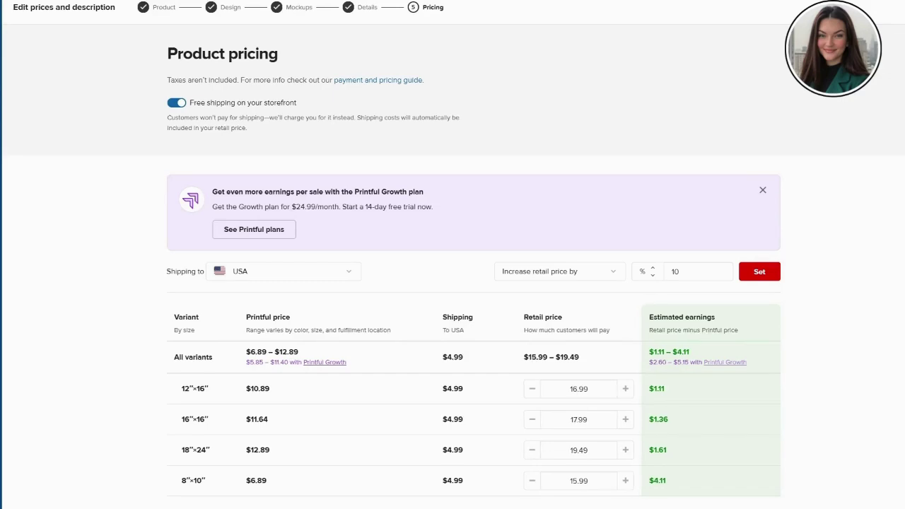
pyautogui.click(542, 274)
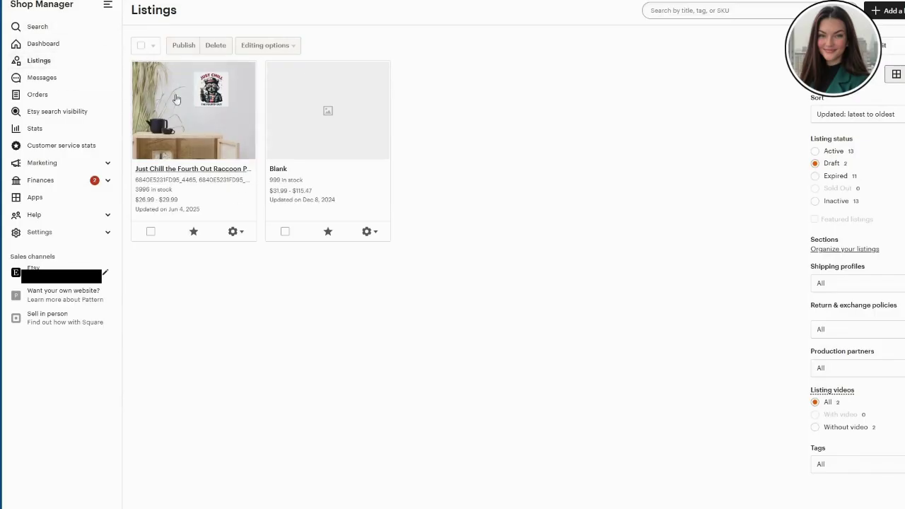
# Step: Open the Just Chill raccoon poster listing from Etsy's Draft listings
pyautogui.click(207, 119)
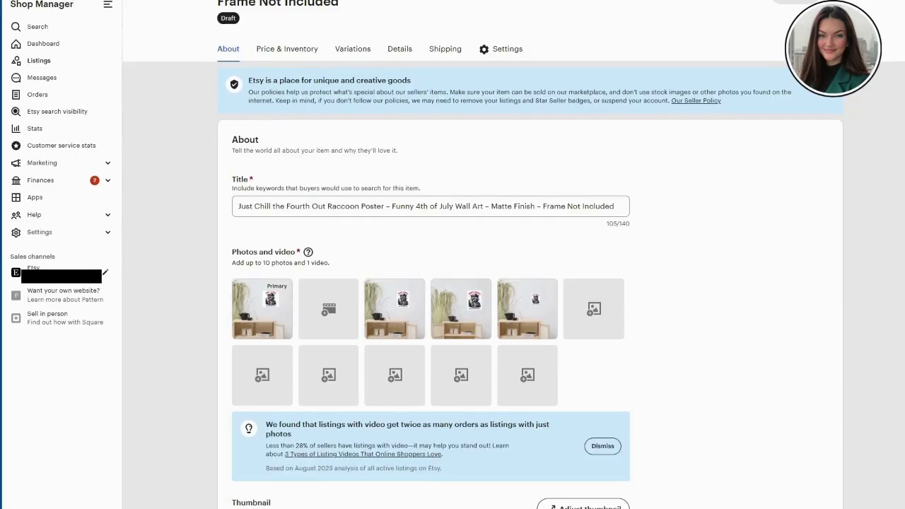
pyautogui.scroll(1, 514, 283)
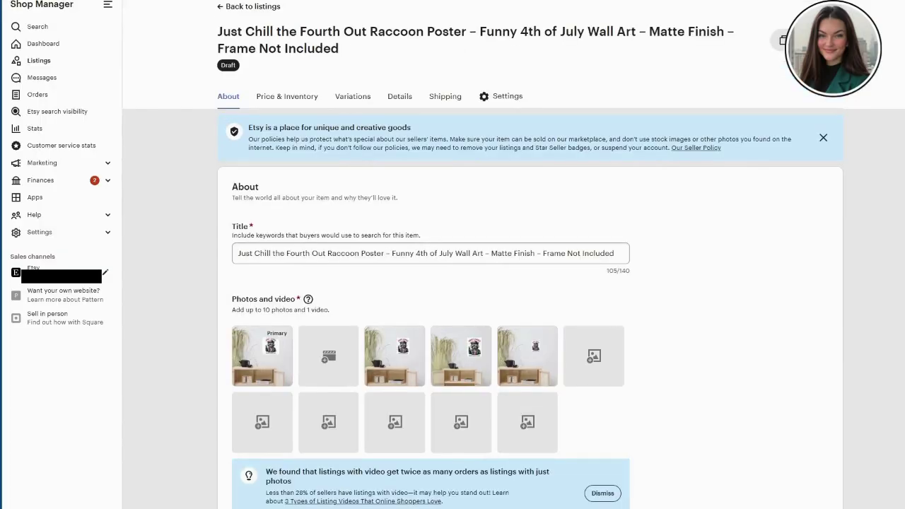
pyautogui.scroll(-10, 530, 283)
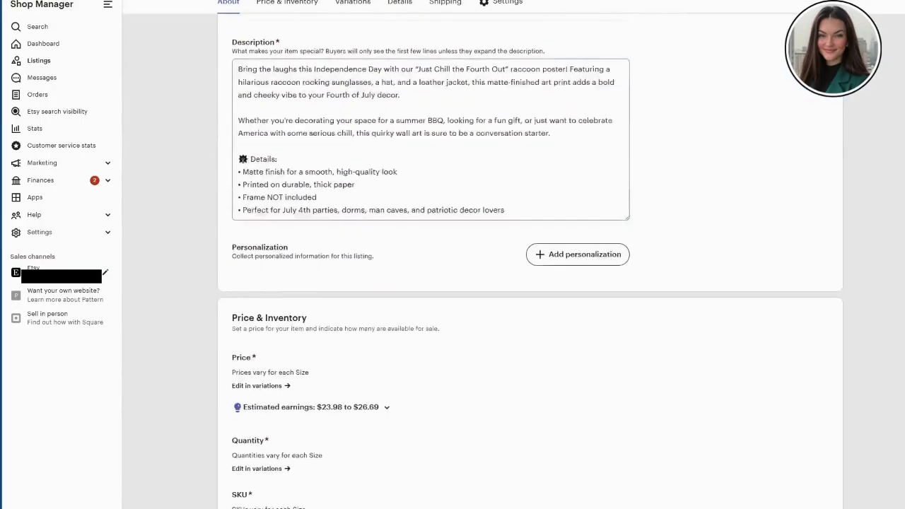
pyautogui.scroll(-3, 529, 283)
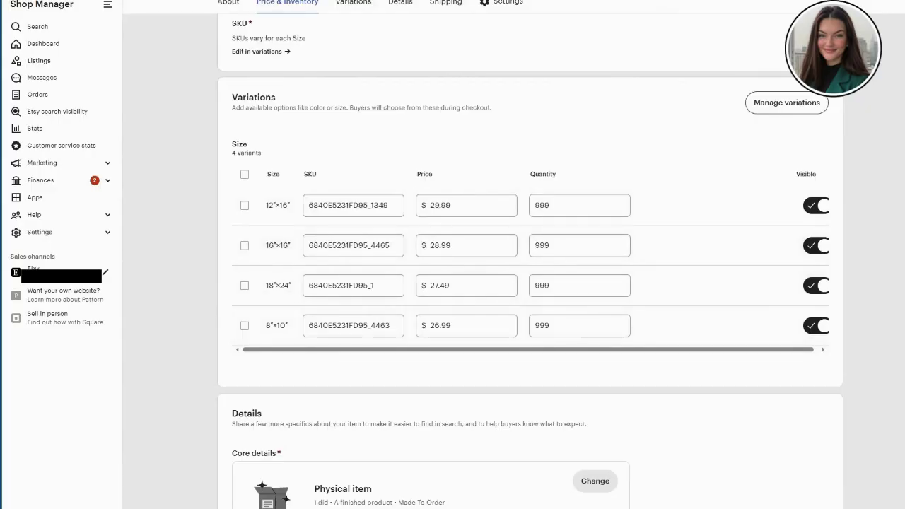
pyautogui.scroll(-1, 530, 283)
pyautogui.scroll(1, 530, 283)
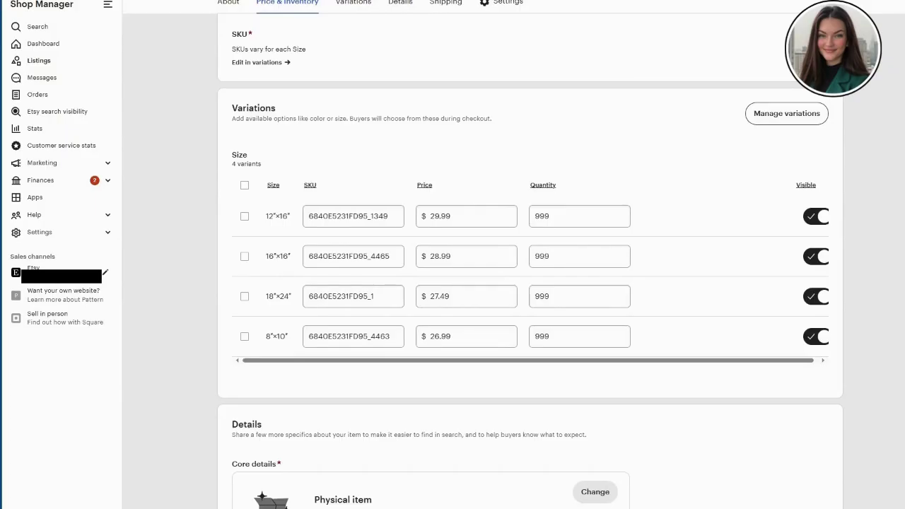
pyautogui.scroll(-20, 530, 283)
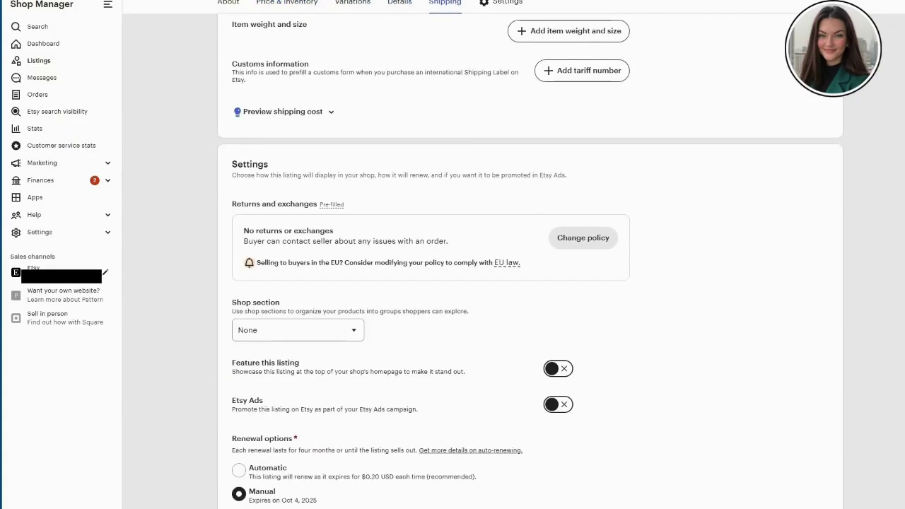
pyautogui.scroll(20, 530, 283)
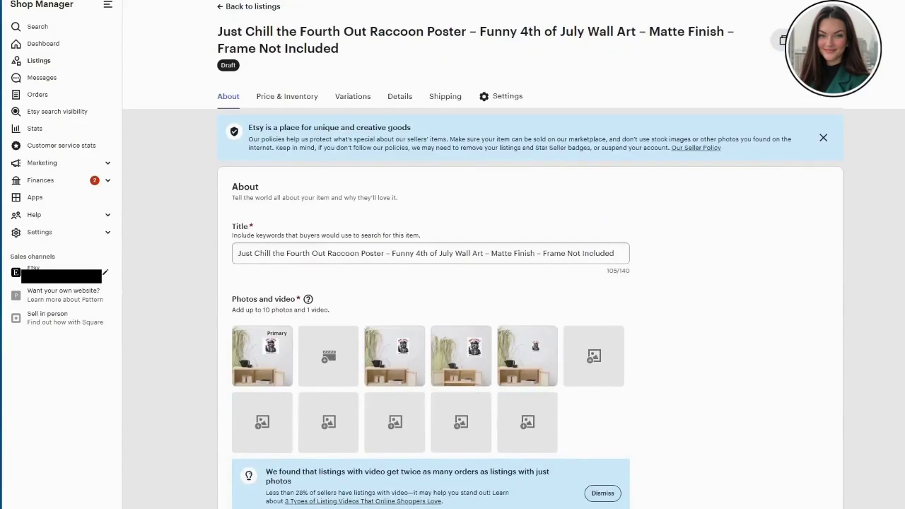